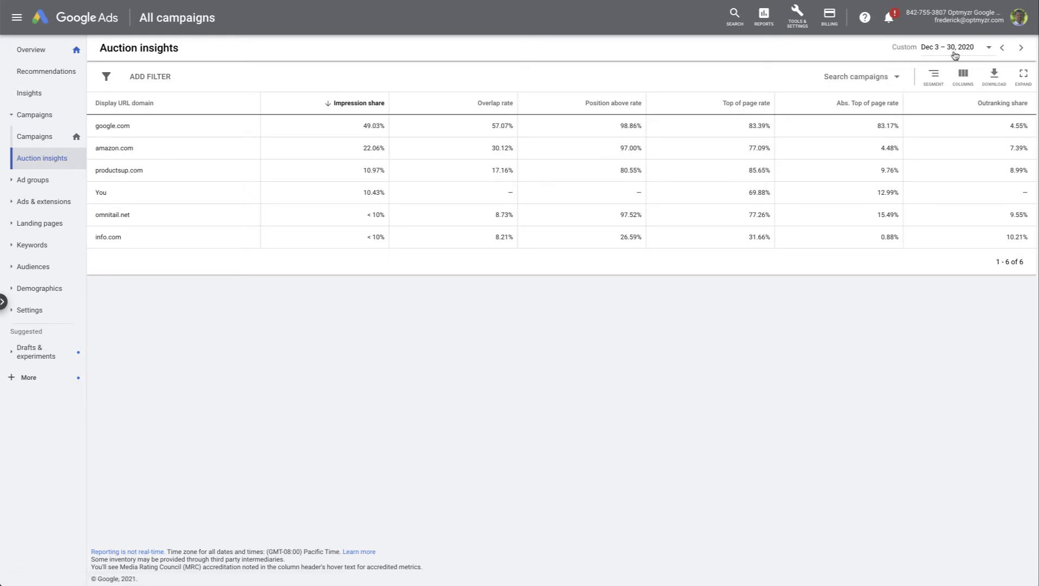
Step: Download the auction insights as Excel .csv, segmented by Day, without title and date range
{"action": "left_click", "coordinate": [999, 79]}
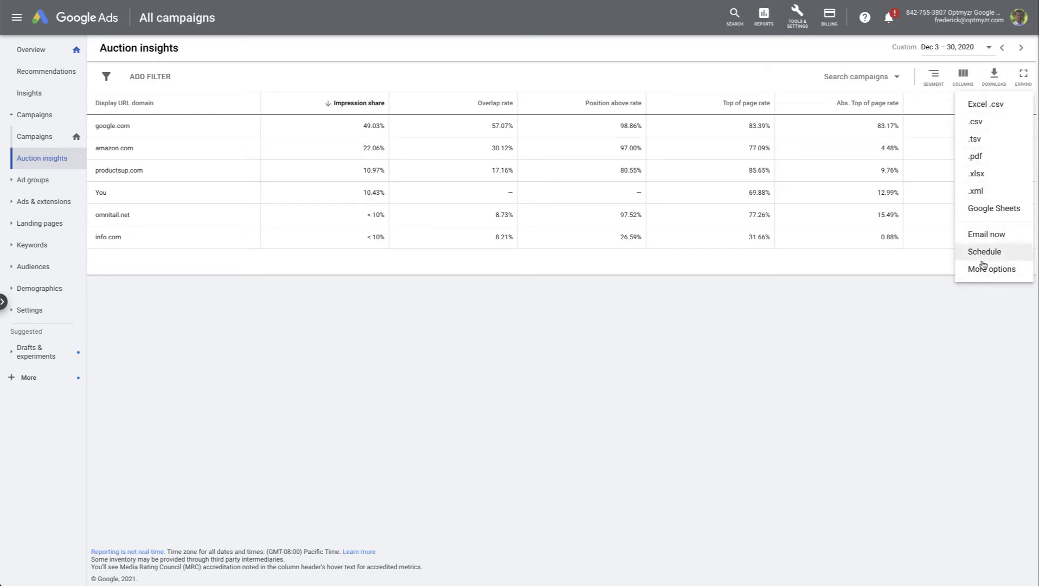
{"action": "left_click", "coordinate": [983, 272]}
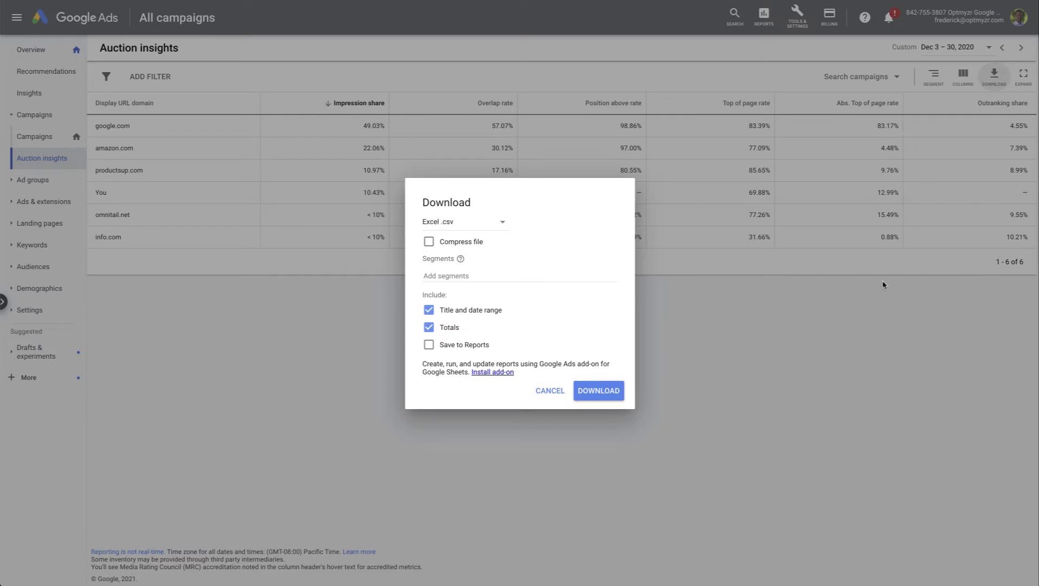
{"action": "left_click", "coordinate": [468, 276]}
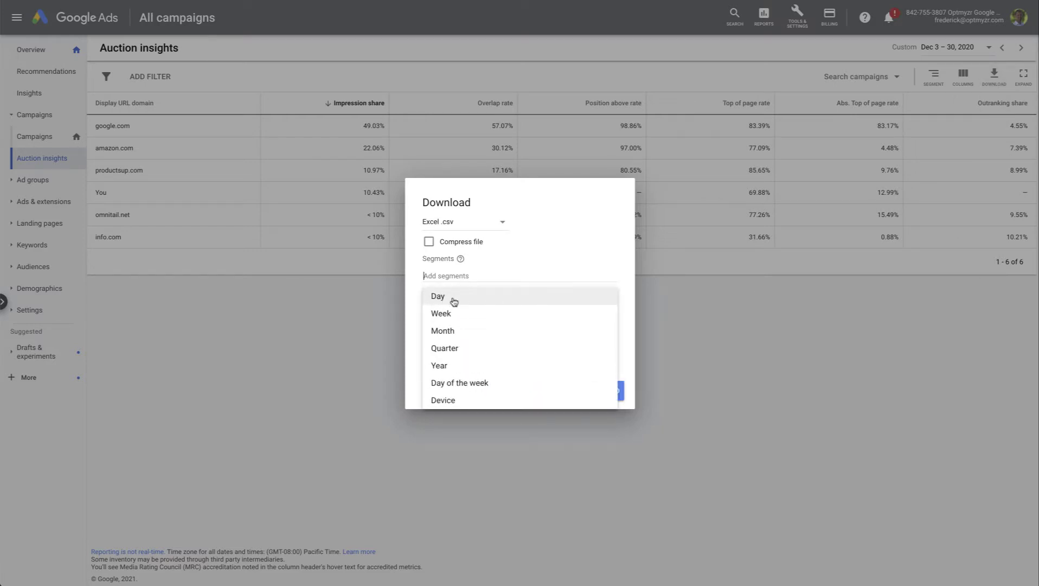
{"action": "left_click", "coordinate": [454, 302]}
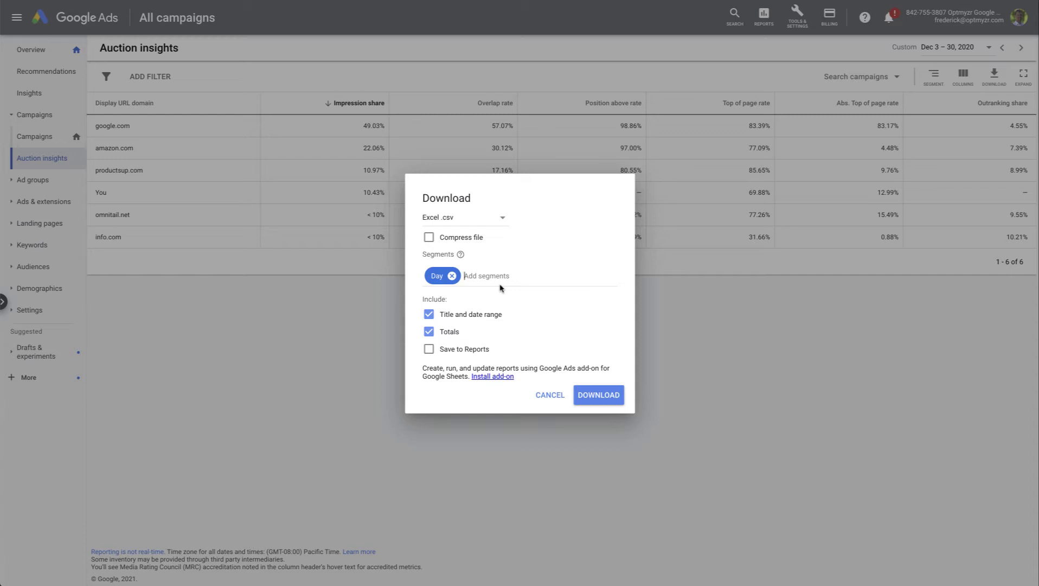
{"action": "left_click", "coordinate": [428, 317]}
{"action": "left_click", "coordinate": [599, 396]}
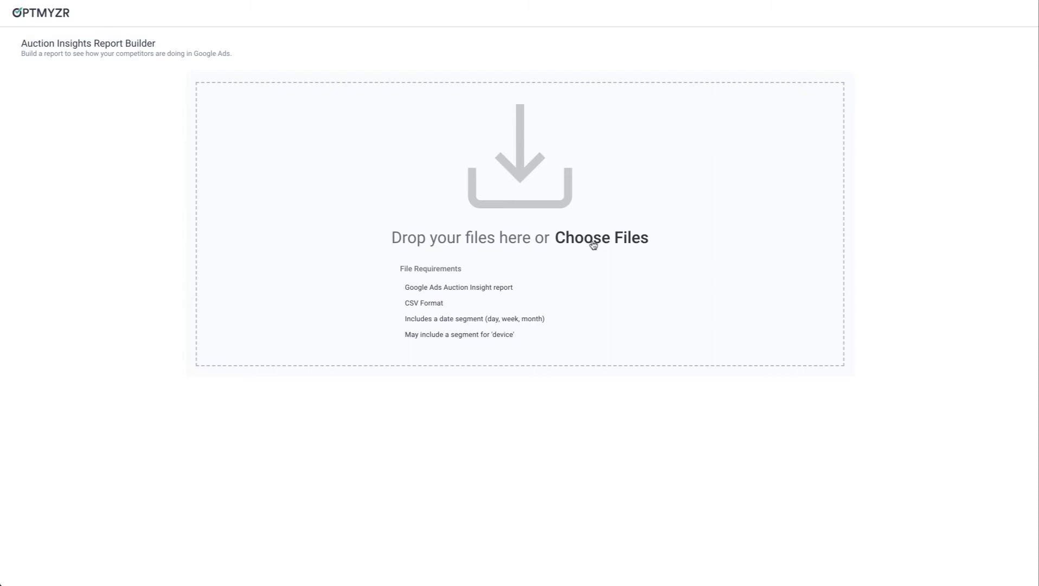
Step: Upload the exported Campaign auction insight report (11) CSV to the Report Builder
{"action": "left_click", "coordinate": [594, 244]}
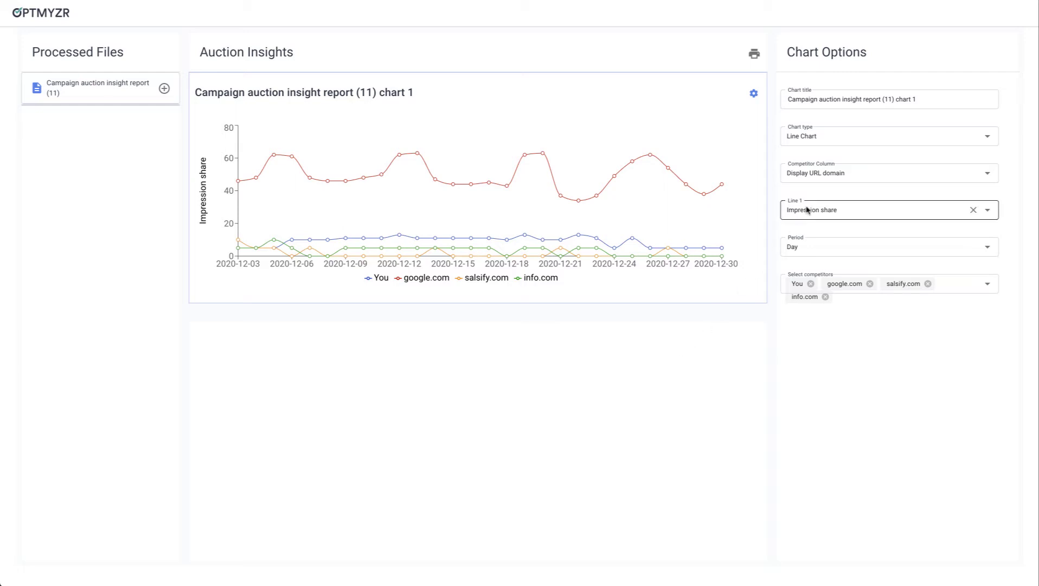
{"action": "left_click", "coordinate": [825, 249]}
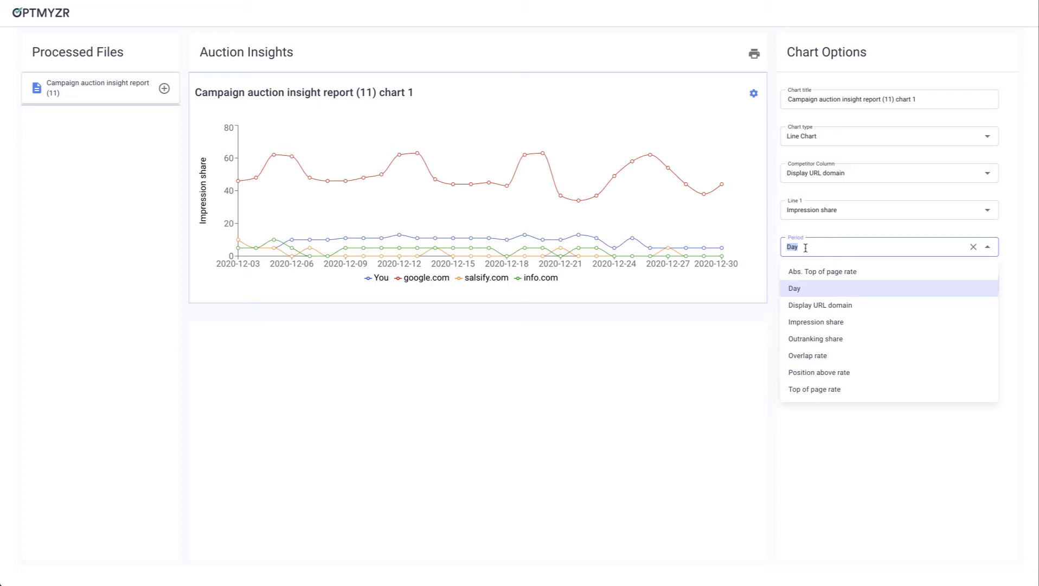
{"action": "left_click", "coordinate": [777, 229]}
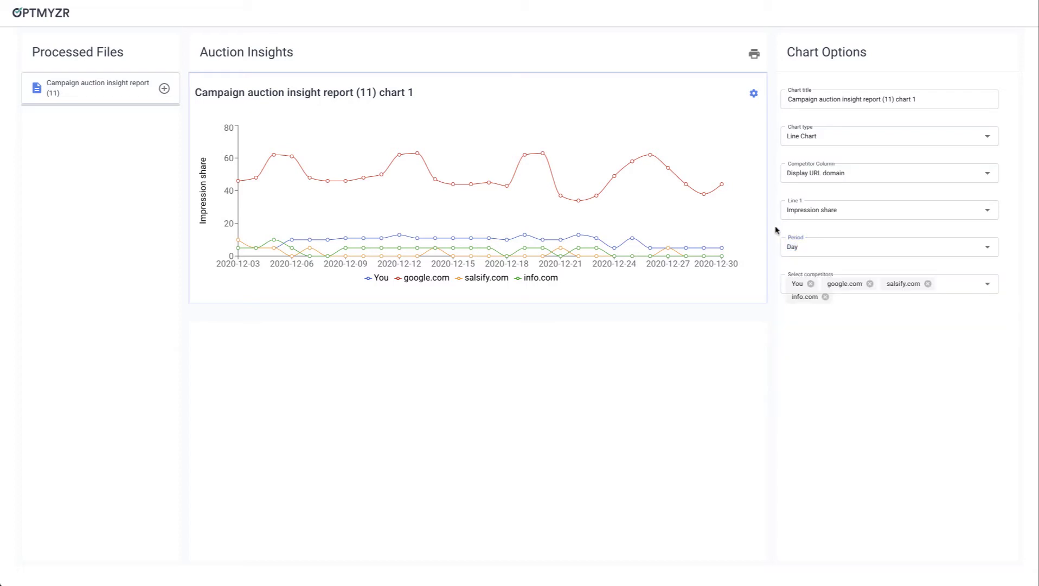
{"action": "left_click", "coordinate": [872, 172]}
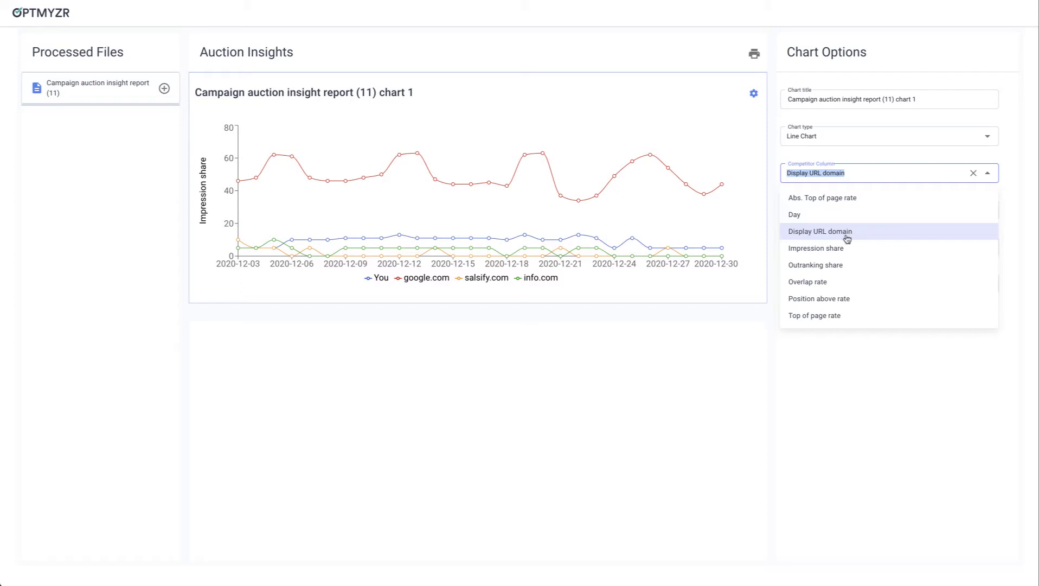
{"action": "left_click", "coordinate": [774, 222]}
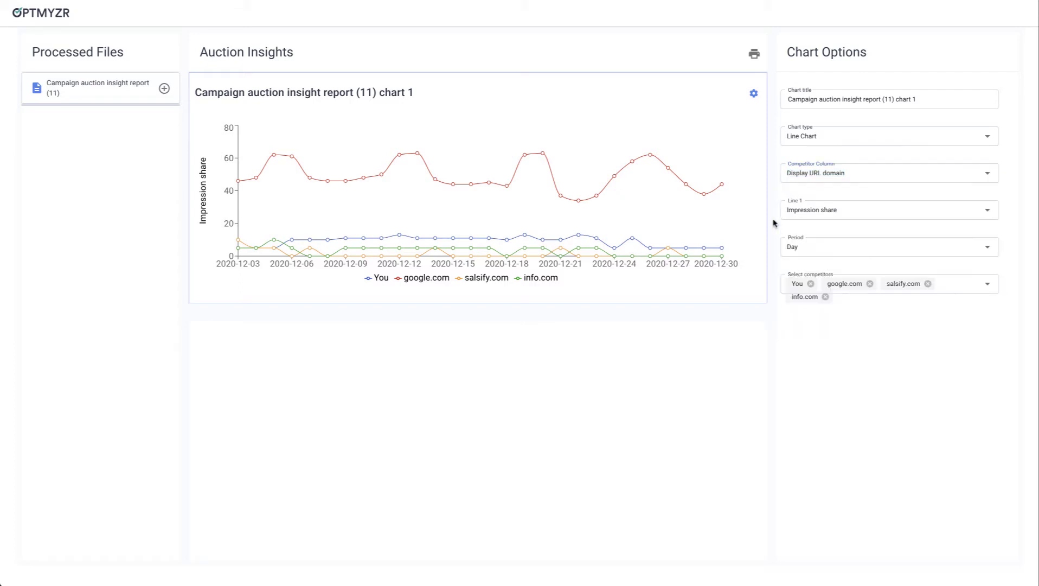
Step: Drop google.com from the selected competitors and switch Line 1 to Overlap rate
{"action": "left_click", "coordinate": [869, 283]}
{"action": "left_click", "coordinate": [935, 285]}
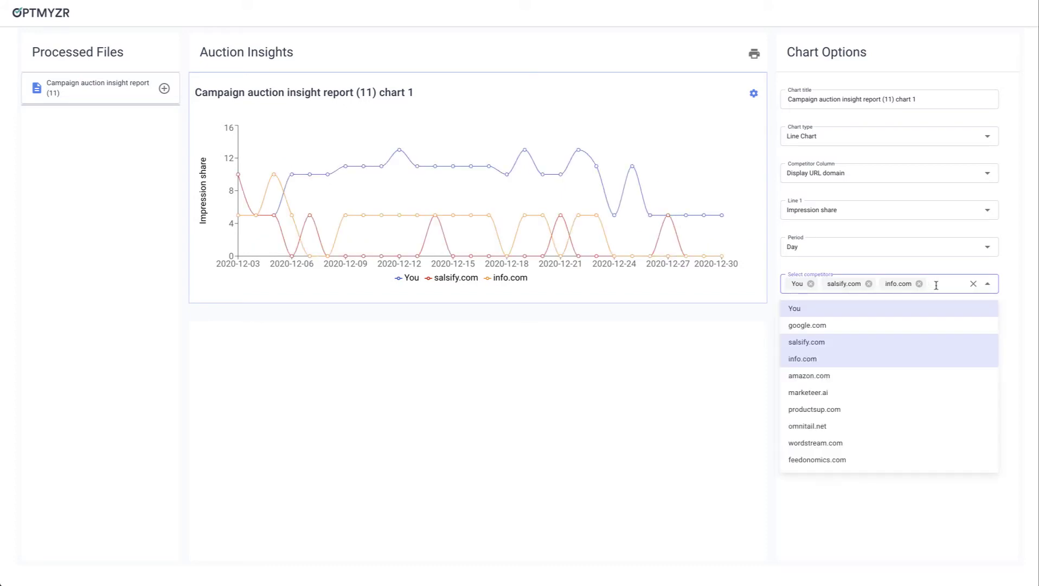
{"action": "left_click", "coordinate": [1010, 276]}
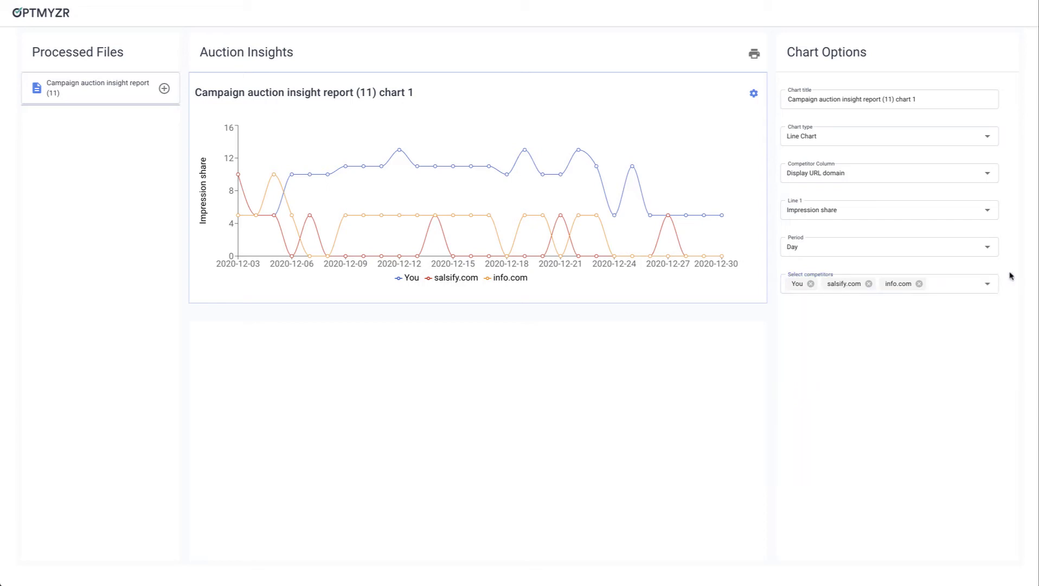
{"action": "left_click", "coordinate": [987, 211]}
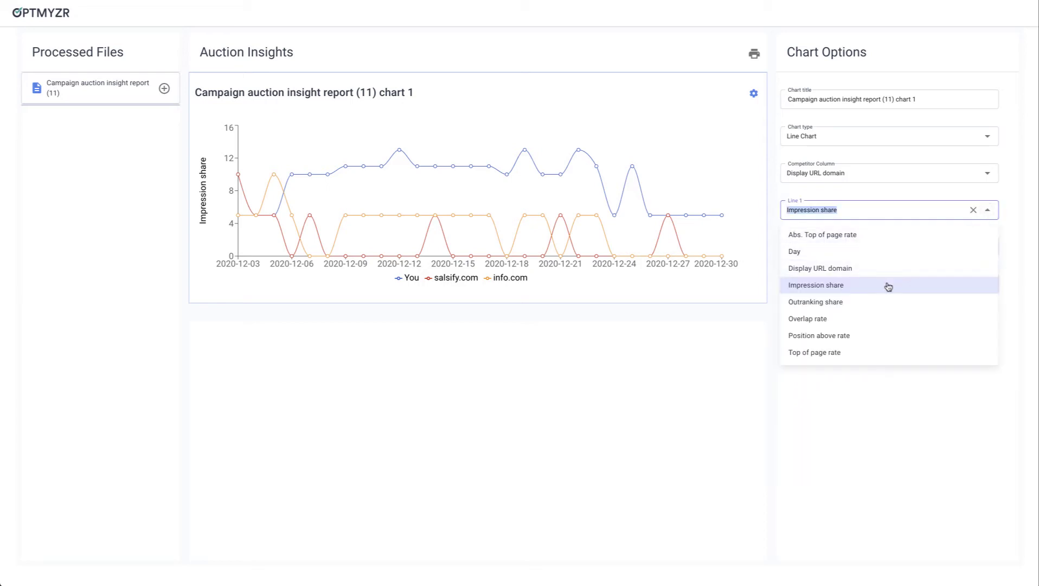
{"action": "left_click", "coordinate": [830, 320]}
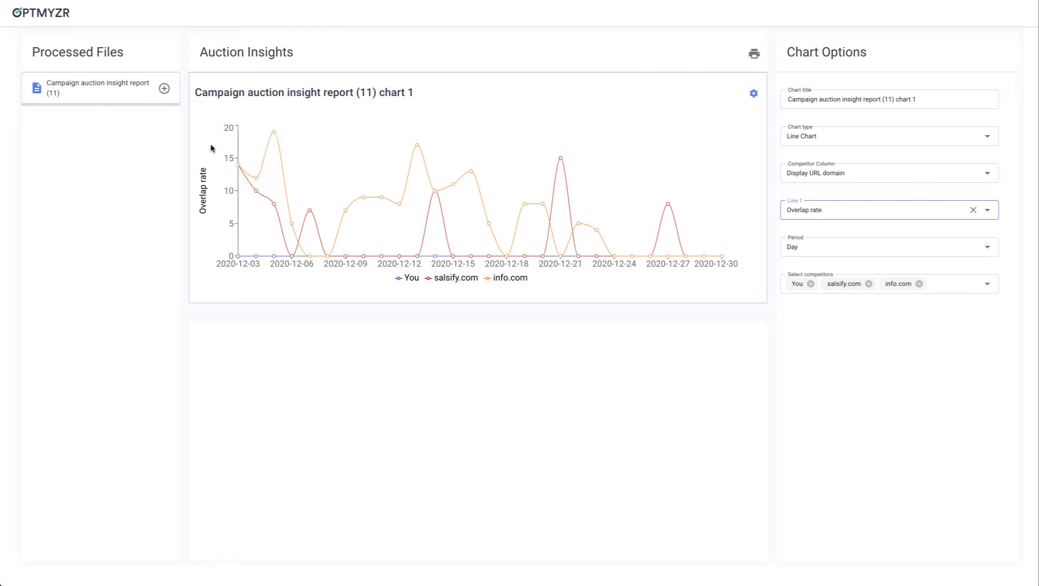
Step: Add a second chart from report (11) and plot Position above rate on it
{"action": "left_click", "coordinate": [165, 90]}
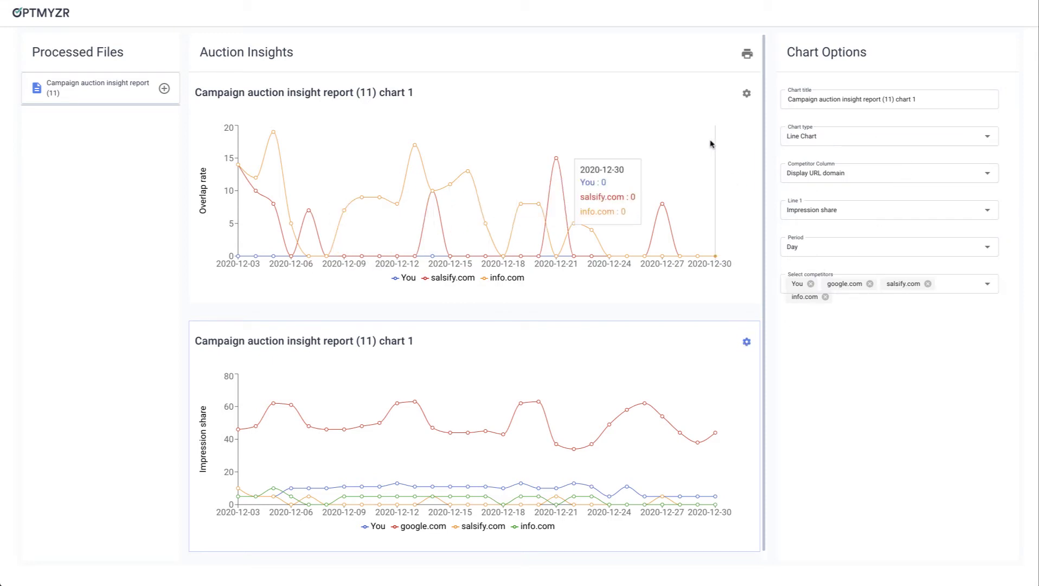
{"action": "left_click", "coordinate": [746, 95]}
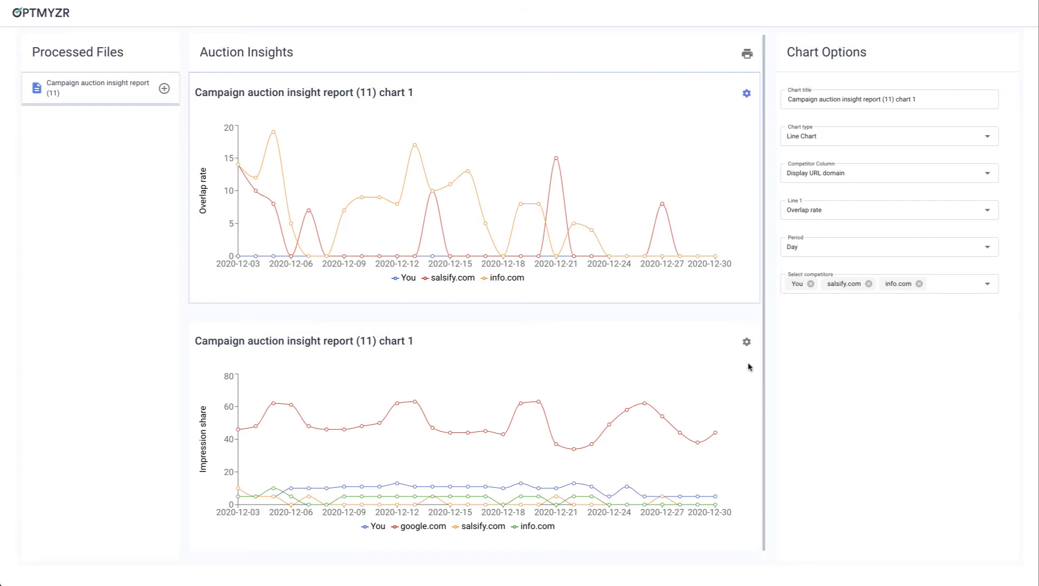
{"action": "left_click", "coordinate": [747, 344]}
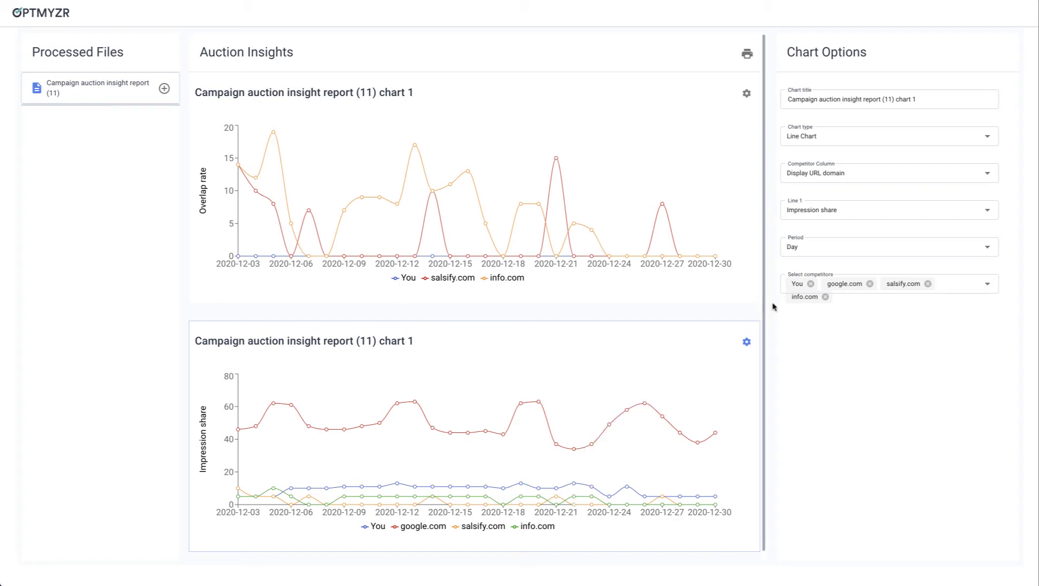
{"action": "left_click", "coordinate": [988, 212]}
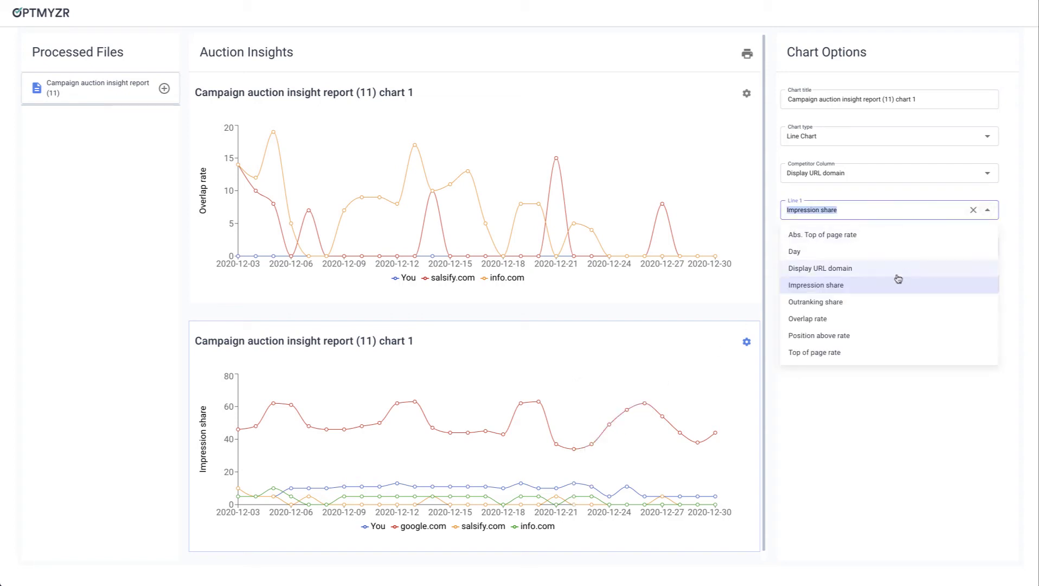
{"action": "left_click", "coordinate": [847, 335]}
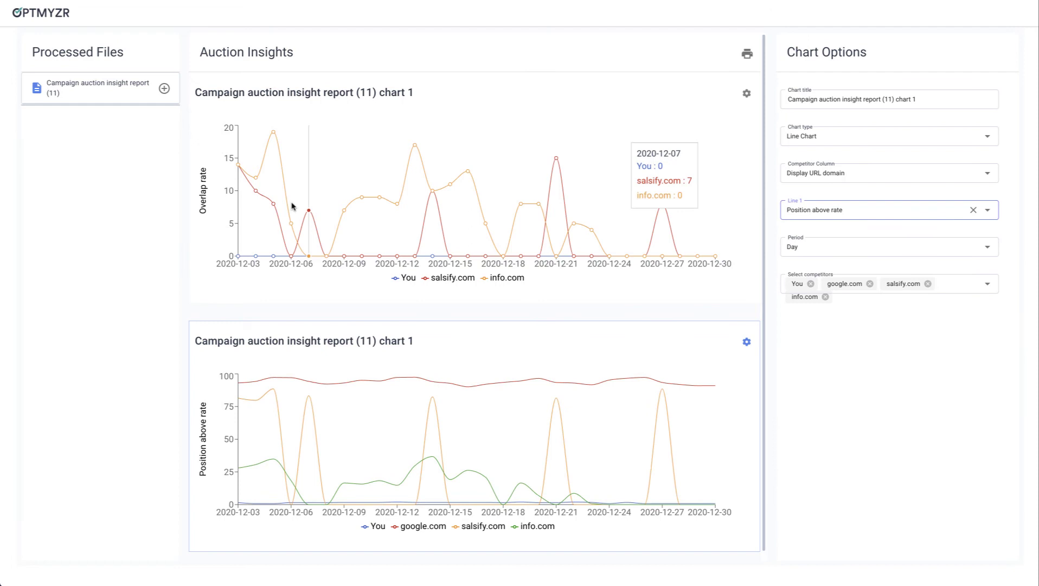
Step: Add a third Impression share chart from report (11) and scroll down to view it
{"action": "left_click", "coordinate": [164, 89]}
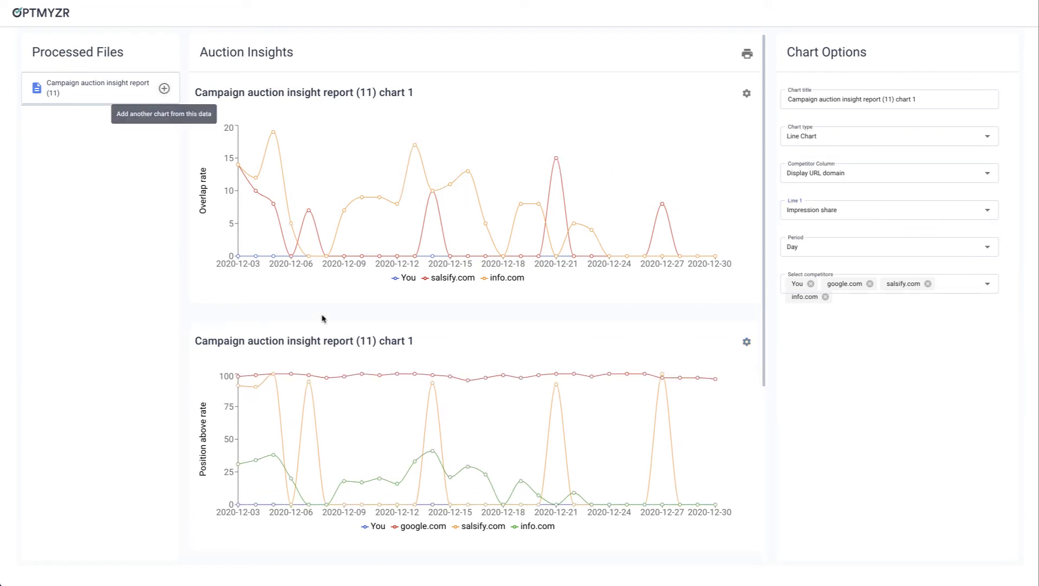
{"action": "scroll", "coordinate": [353, 361], "scroll_direction": "down", "scroll_amount": 3}
{"action": "scroll", "coordinate": [351, 362], "scroll_direction": "down", "scroll_amount": 2}
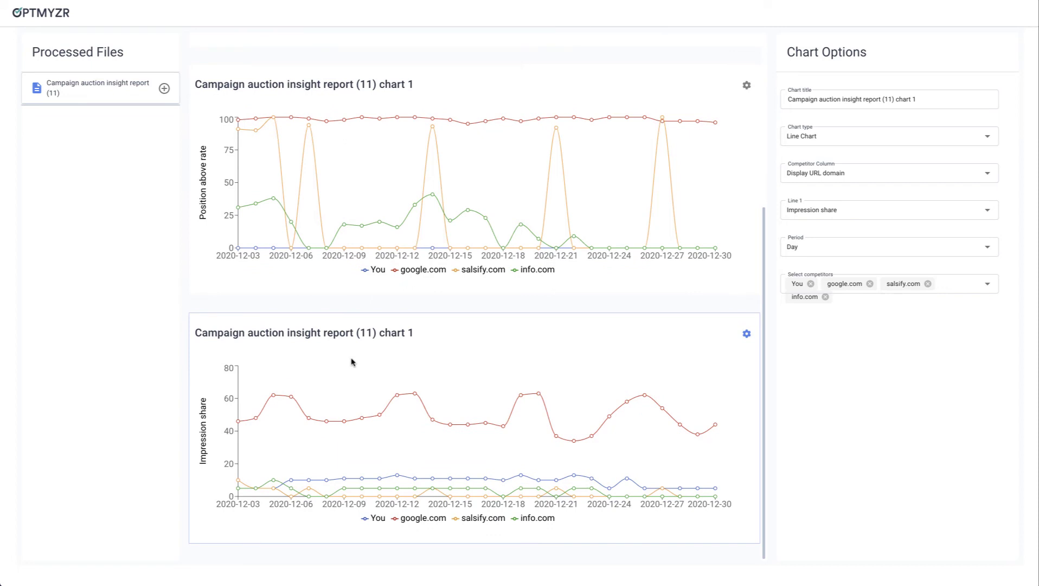
{"action": "scroll", "coordinate": [351, 362], "scroll_direction": "up", "scroll_amount": 5}
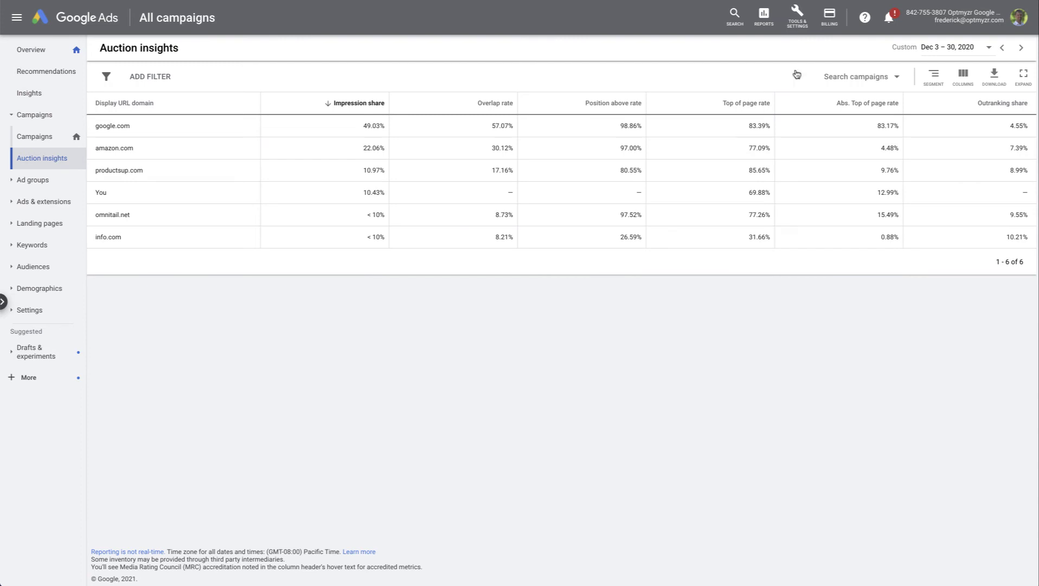
Step: Draft a weekly scheduled download segmented by Day without title and date range, then cancel it
{"action": "left_click", "coordinate": [1001, 75]}
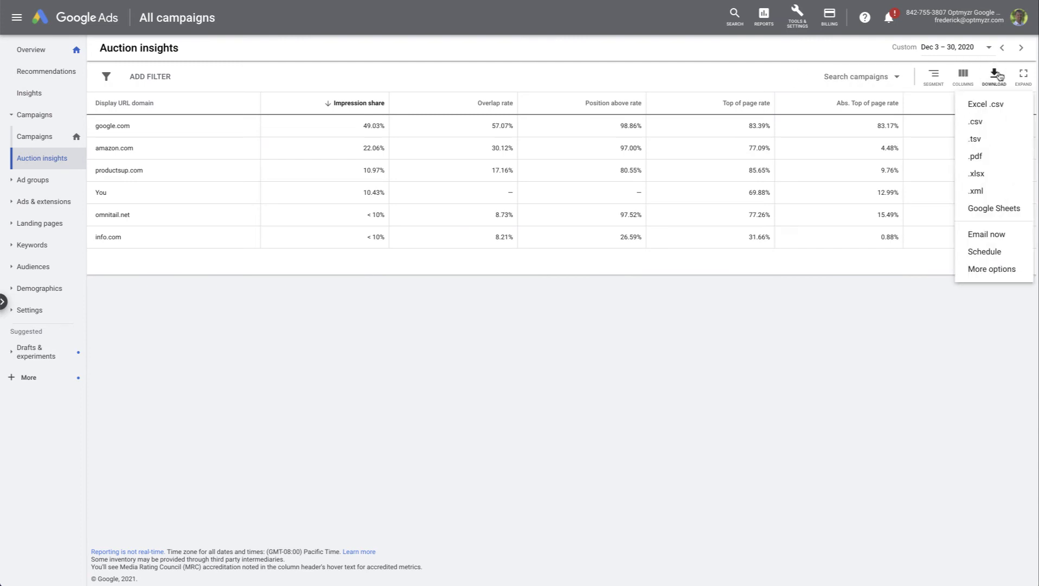
{"action": "left_click", "coordinate": [993, 251]}
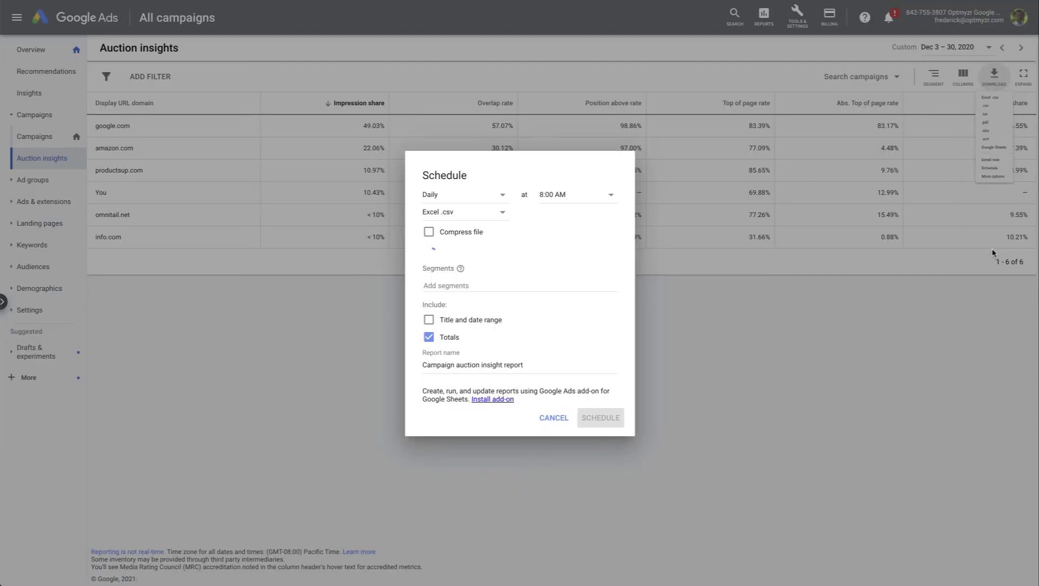
{"action": "left_click", "coordinate": [481, 300]}
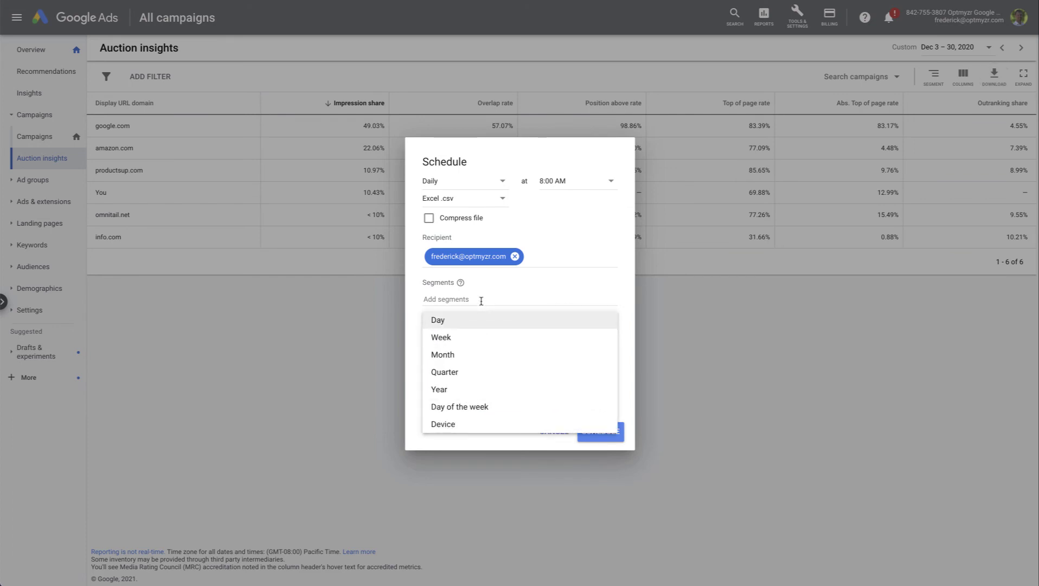
{"action": "left_click", "coordinate": [445, 320]}
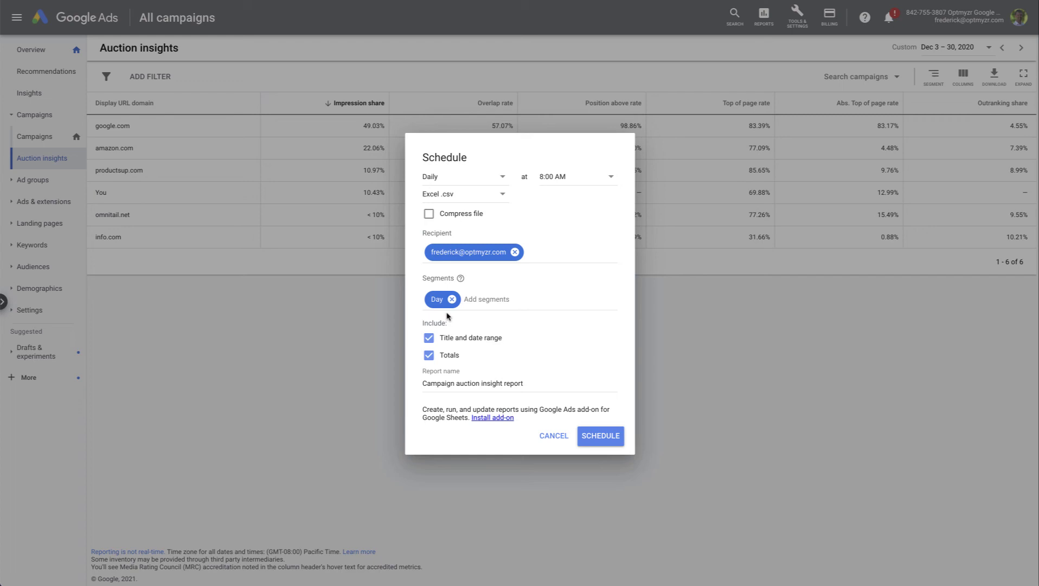
{"action": "left_click", "coordinate": [431, 339]}
{"action": "left_click", "coordinate": [501, 180]}
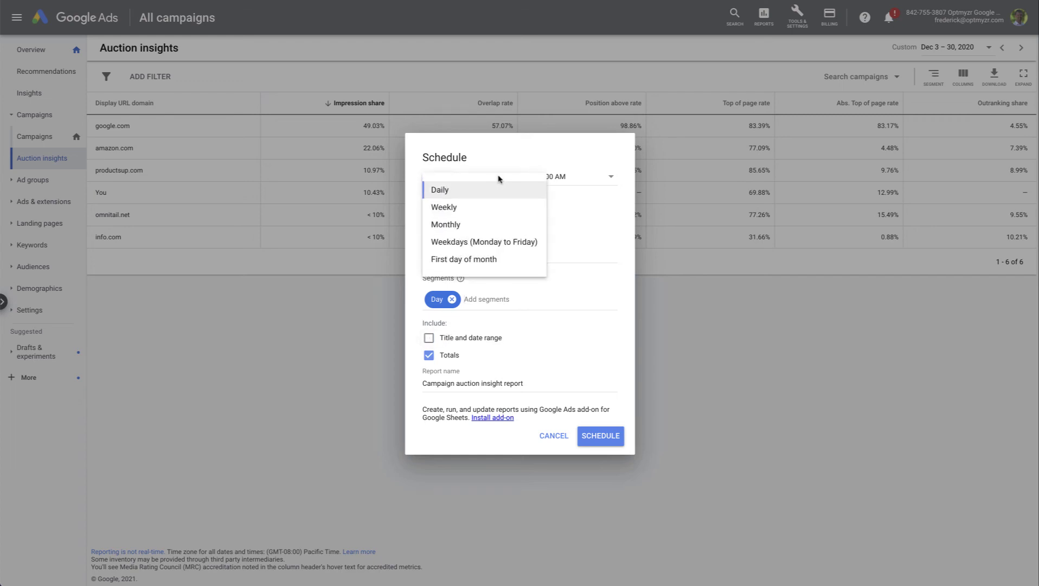
{"action": "left_click", "coordinate": [462, 209]}
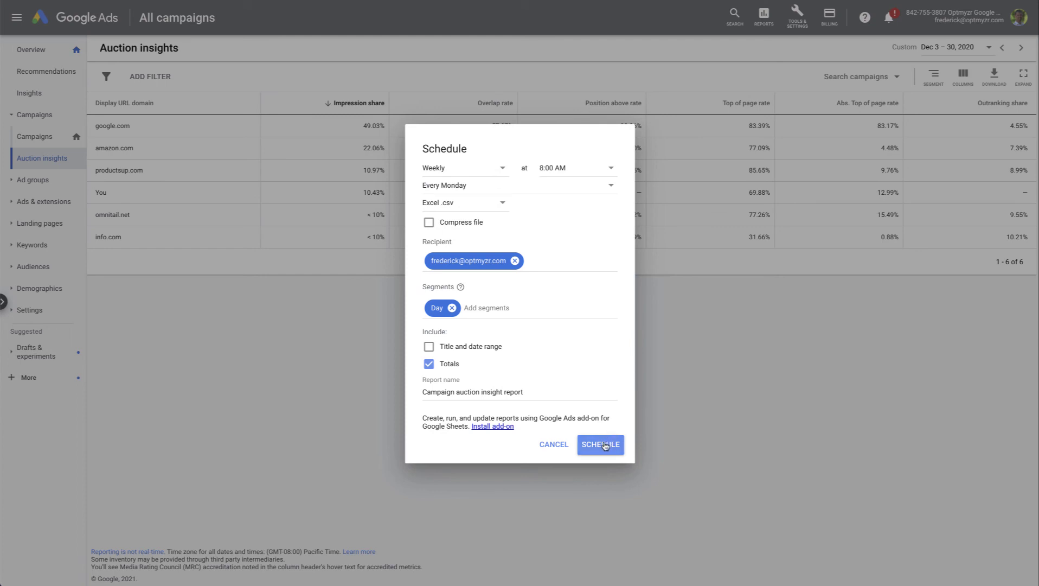
{"action": "left_click", "coordinate": [555, 446]}
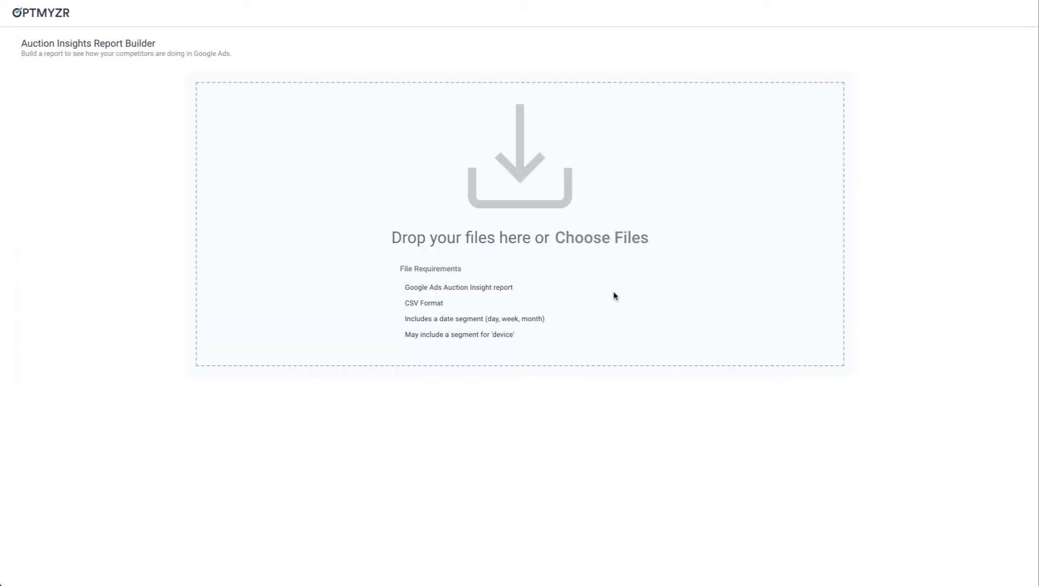
Step: Upload both Campaign auction insight report (12) and (11) CSVs together
{"action": "left_click", "coordinate": [597, 238]}
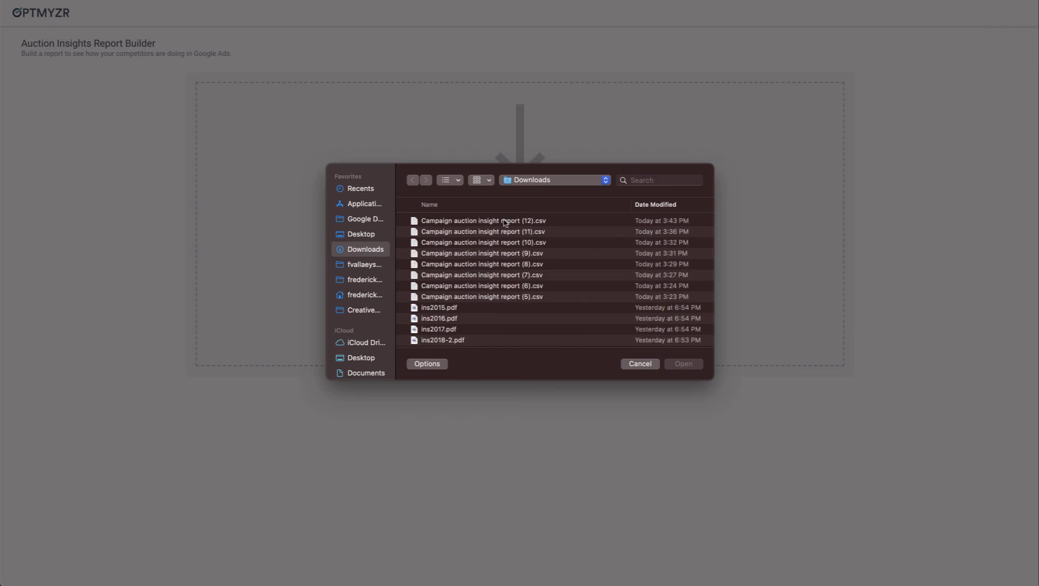
{"action": "left_click", "coordinate": [504, 223]}
{"action": "left_click", "coordinate": [504, 233], "text": "shift"}
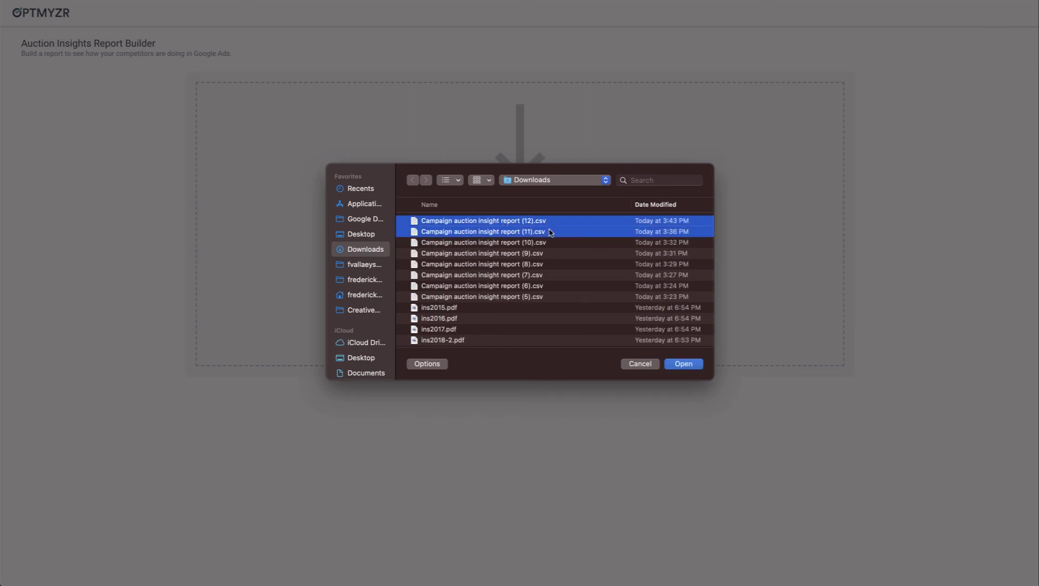
{"action": "left_click", "coordinate": [683, 364]}
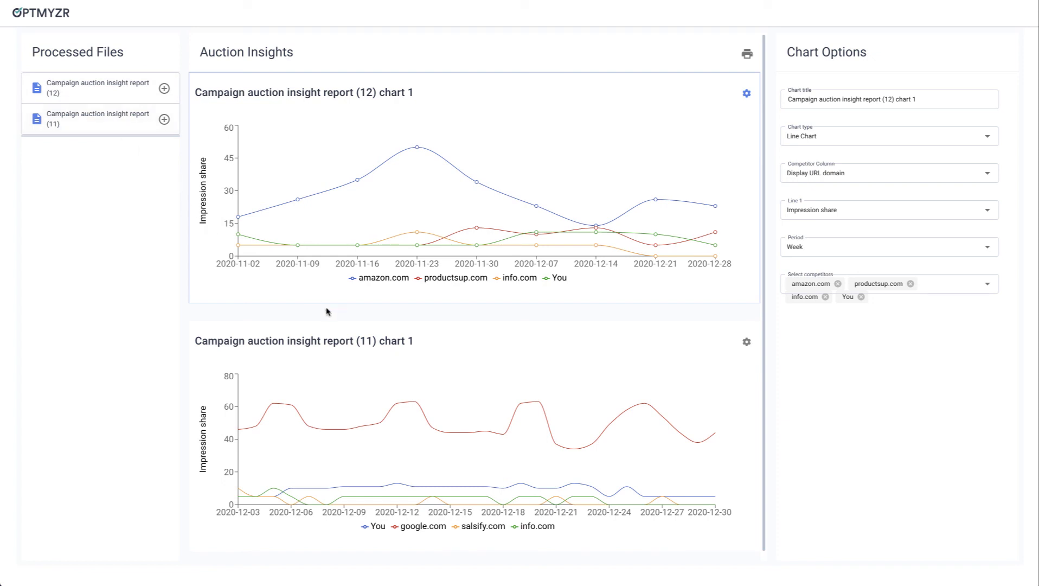
Step: Add a duplicate report (12) chart and open the options of both charts
{"action": "mouse_move", "coordinate": [395, 404]}
{"action": "mouse_move", "coordinate": [301, 389]}
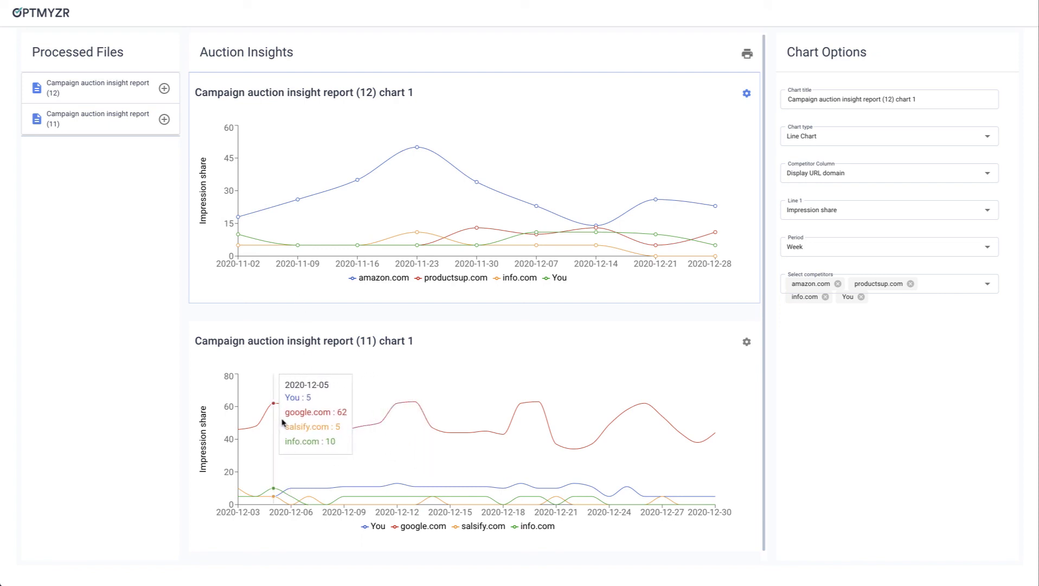
{"action": "mouse_move", "coordinate": [603, 156]}
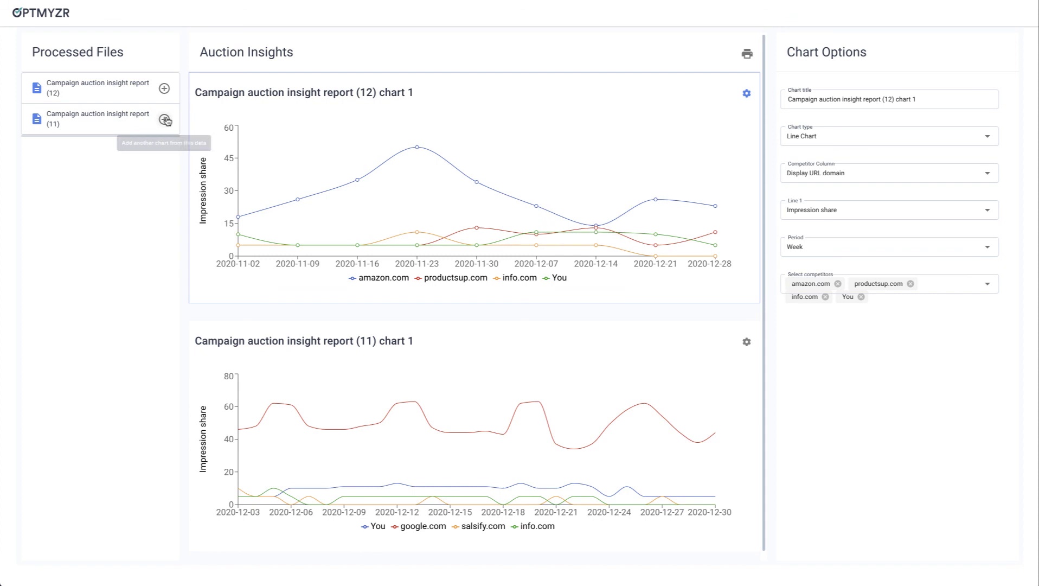
{"action": "left_click", "coordinate": [164, 89]}
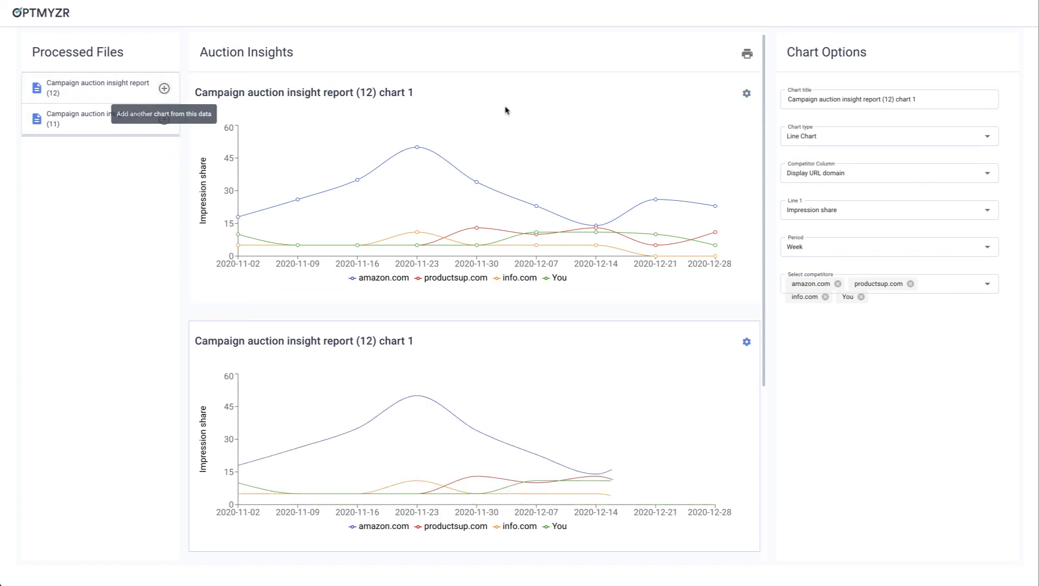
{"action": "mouse_move", "coordinate": [654, 144]}
{"action": "left_click", "coordinate": [747, 93]}
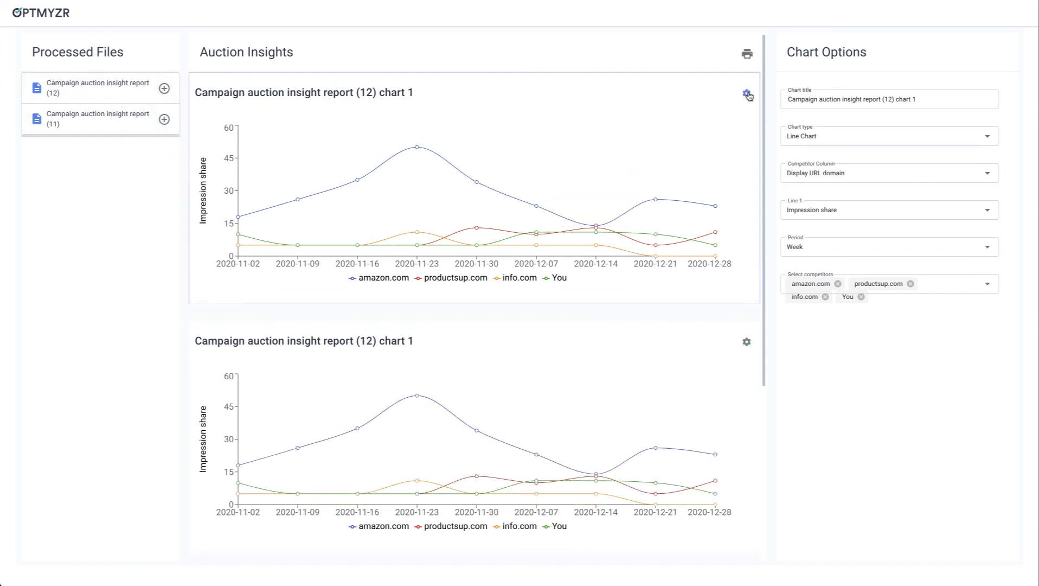
{"action": "left_click", "coordinate": [747, 341]}
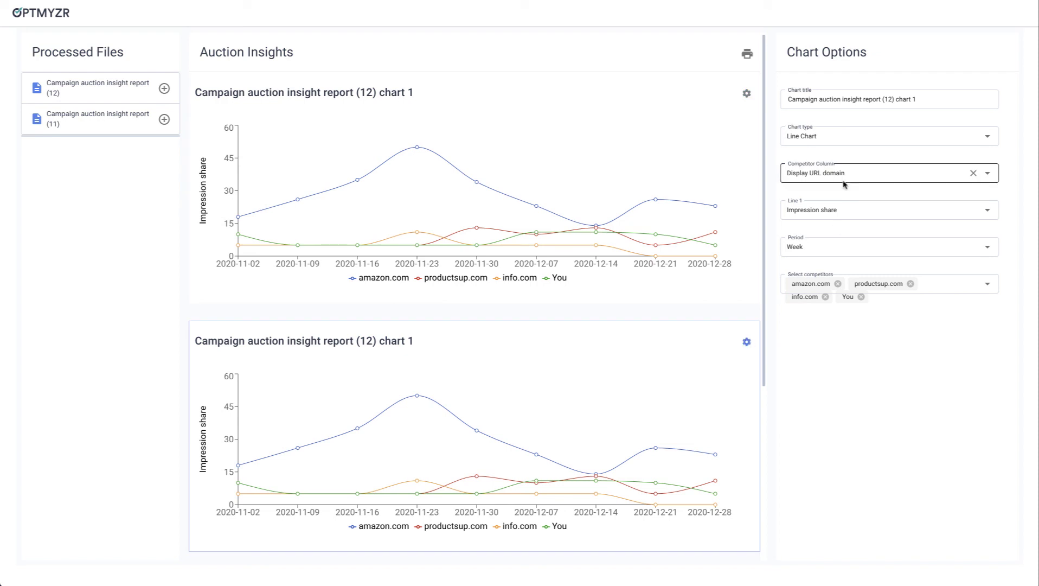